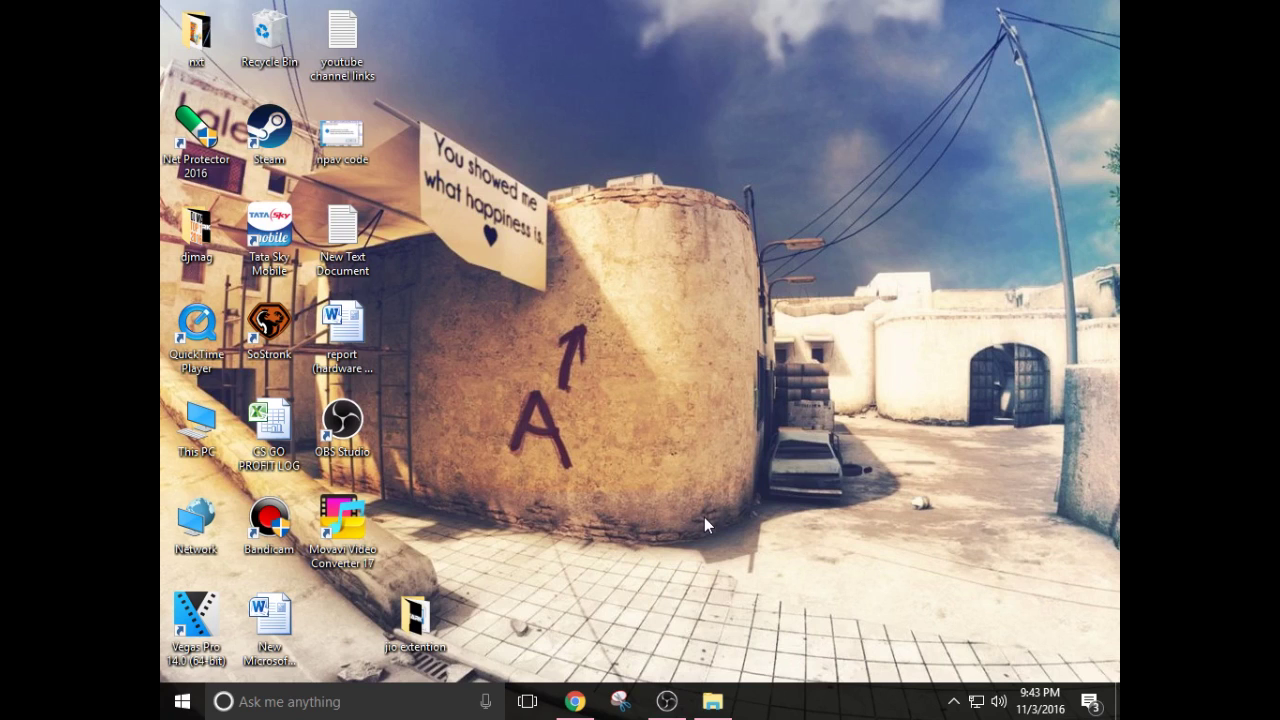
# - Return to the browser and scroll through the windows 8.1 search results
pyautogui.click(575, 701)
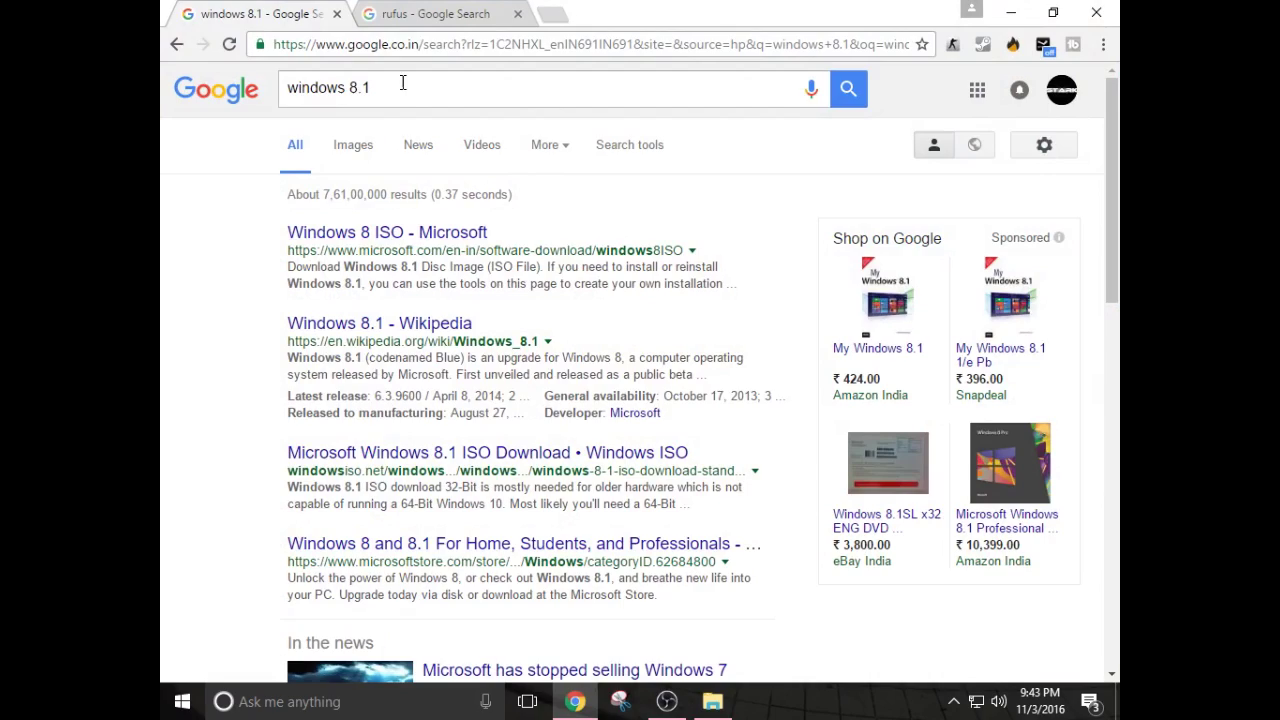
pyautogui.scroll(-1, 549, 177)
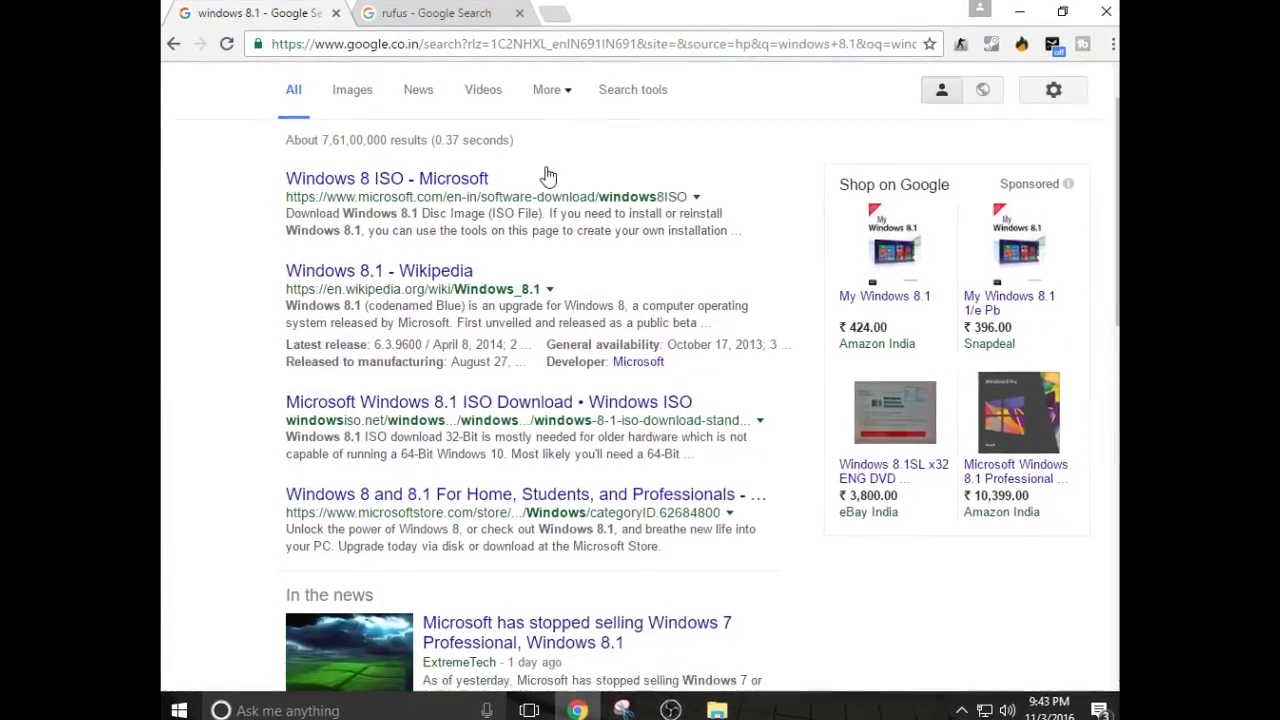
pyautogui.scroll(1, 470, 192)
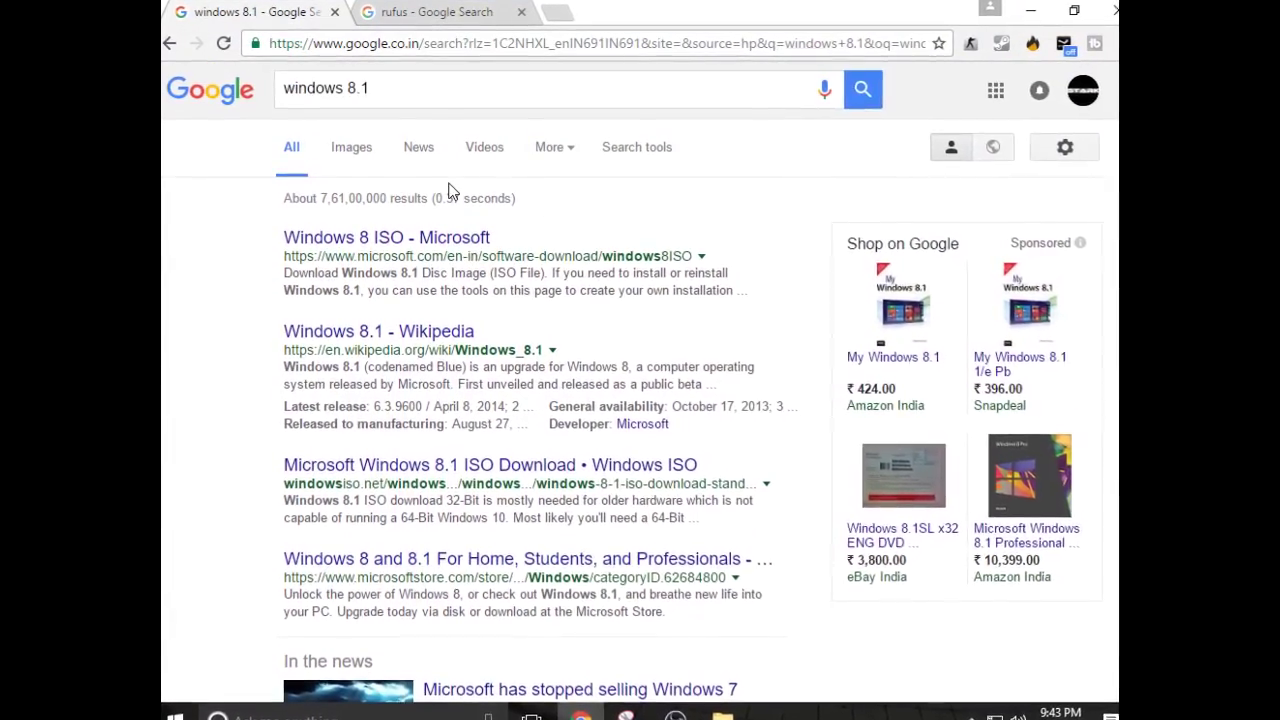
pyautogui.scroll(-3, 455, 200)
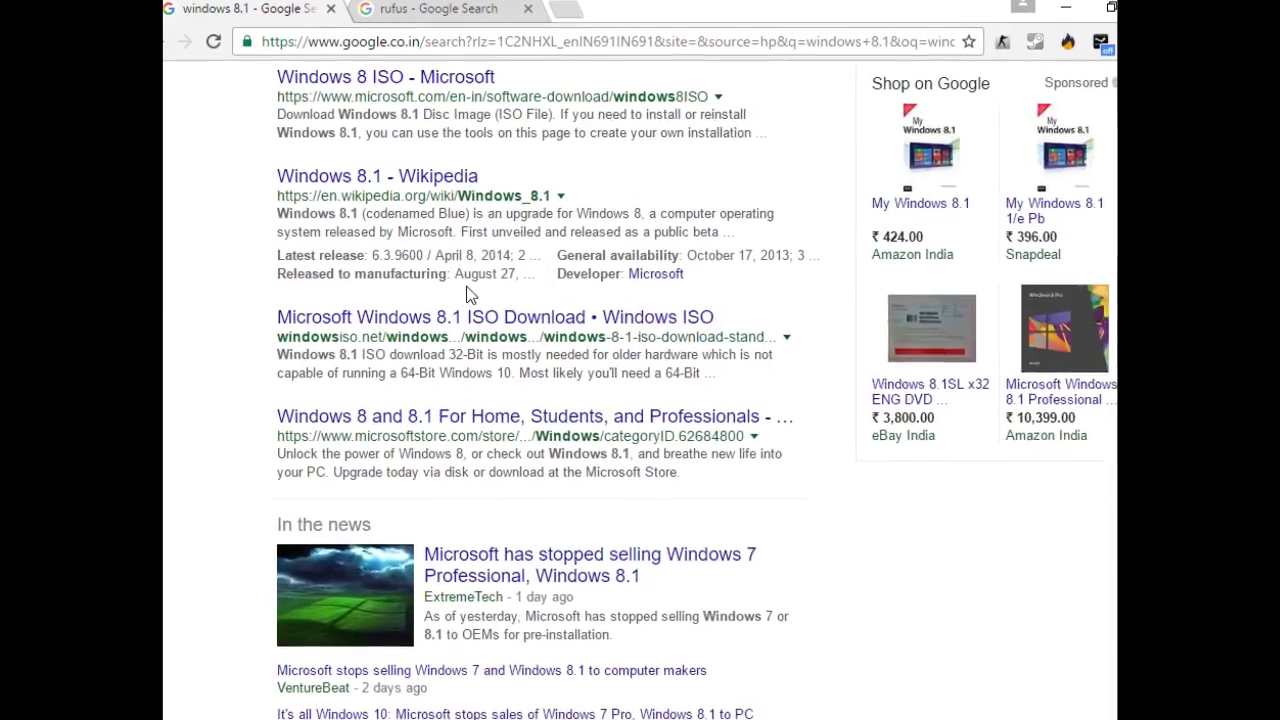
pyautogui.scroll(3, 460, 275)
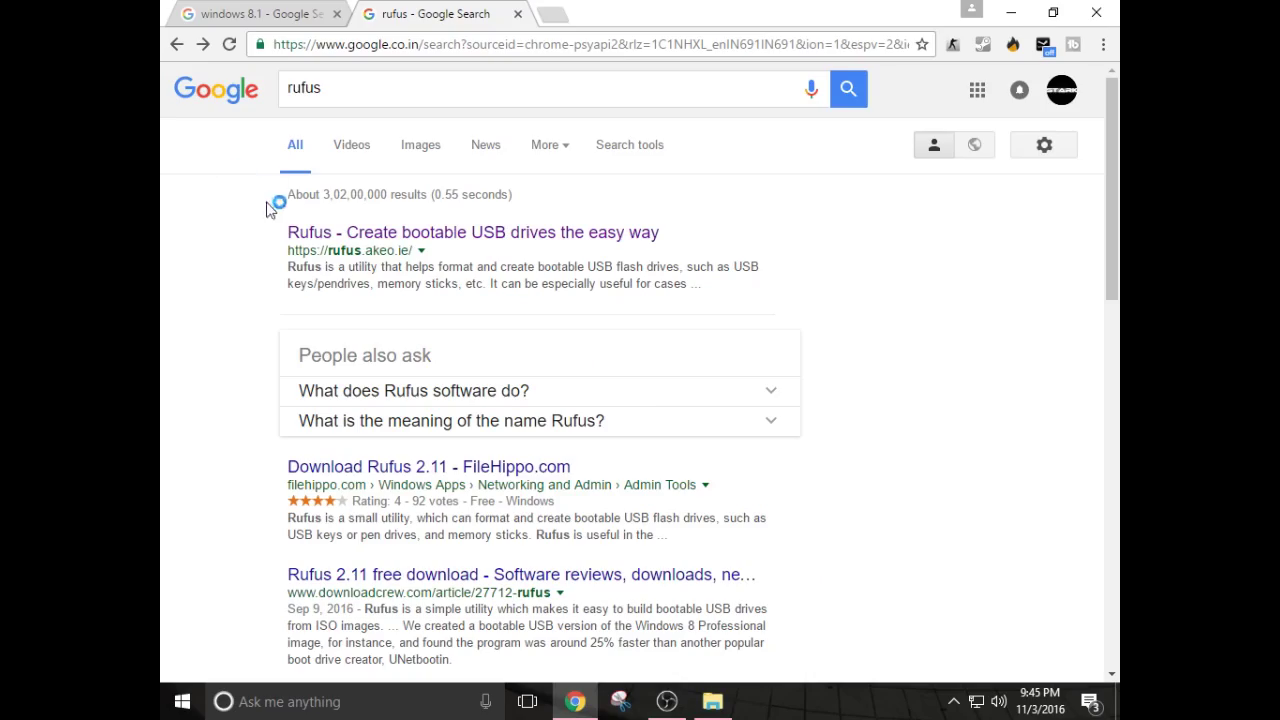
pyautogui.click(250, 12)
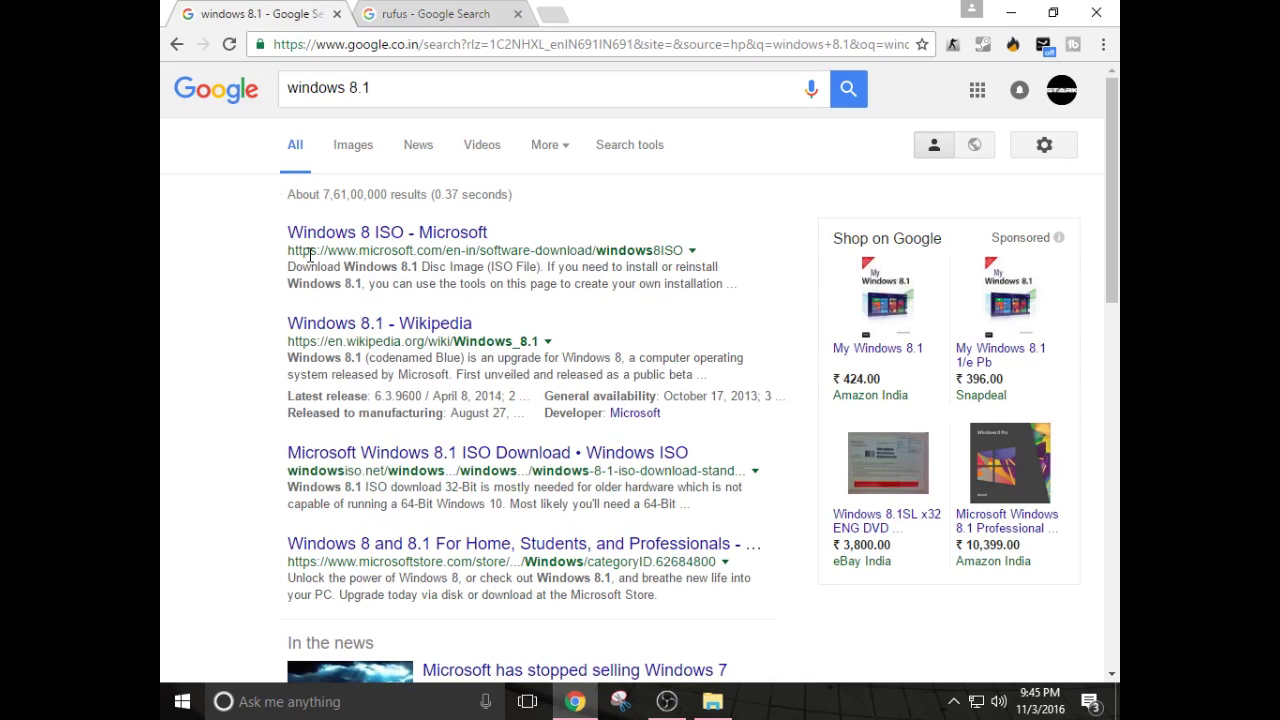
pyautogui.click(405, 14)
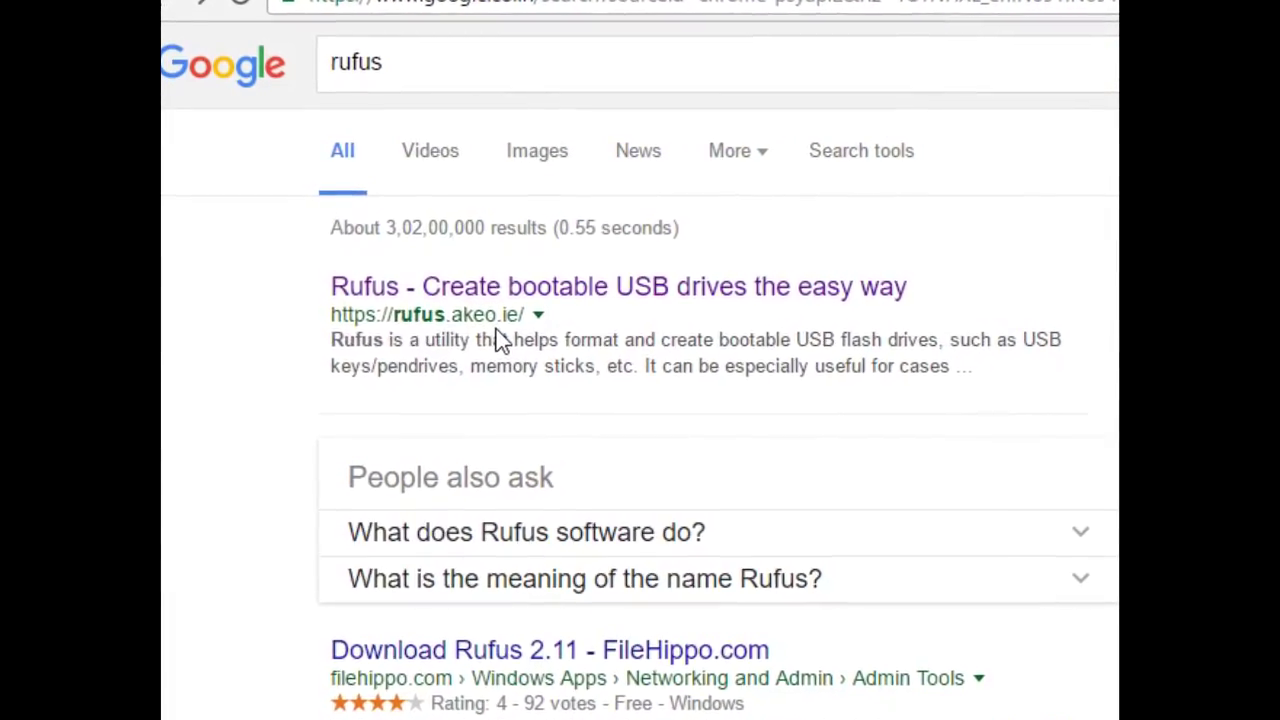
# - Open rufus.akeo.ie and download the Rufus 2.11 Portable build
pyautogui.click(700, 290)
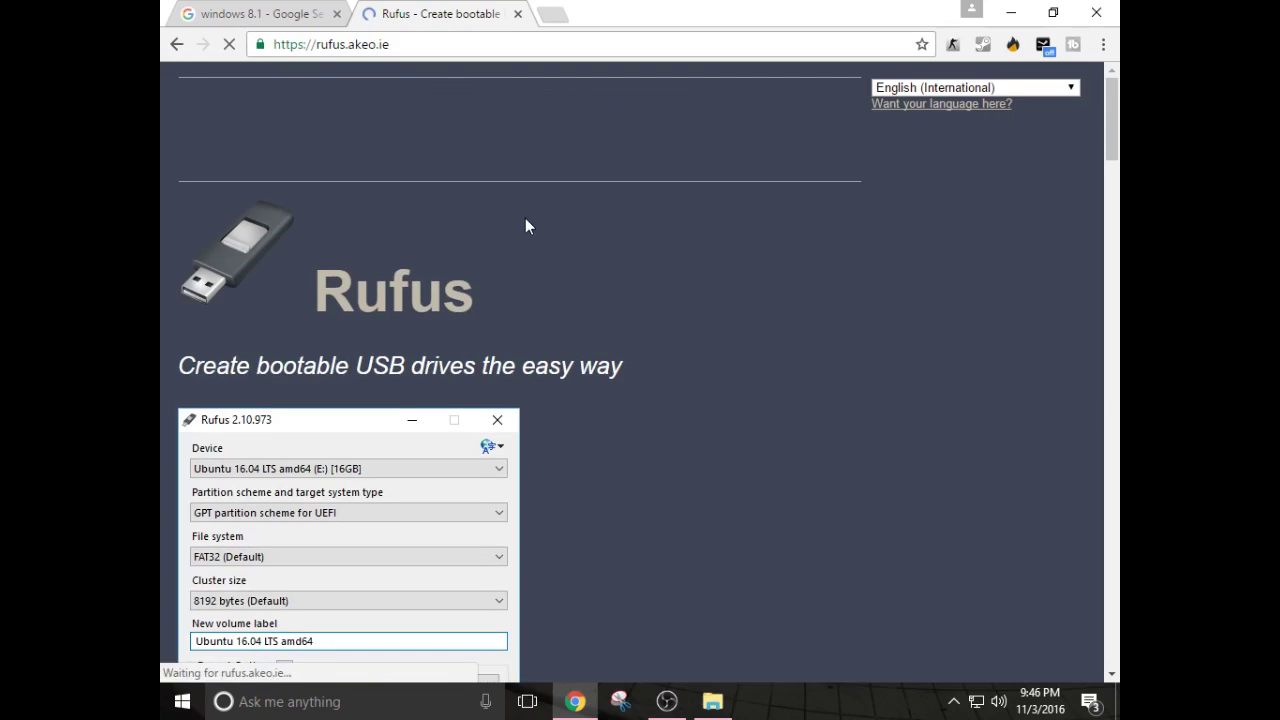
pyautogui.scroll(-5, 419, 271)
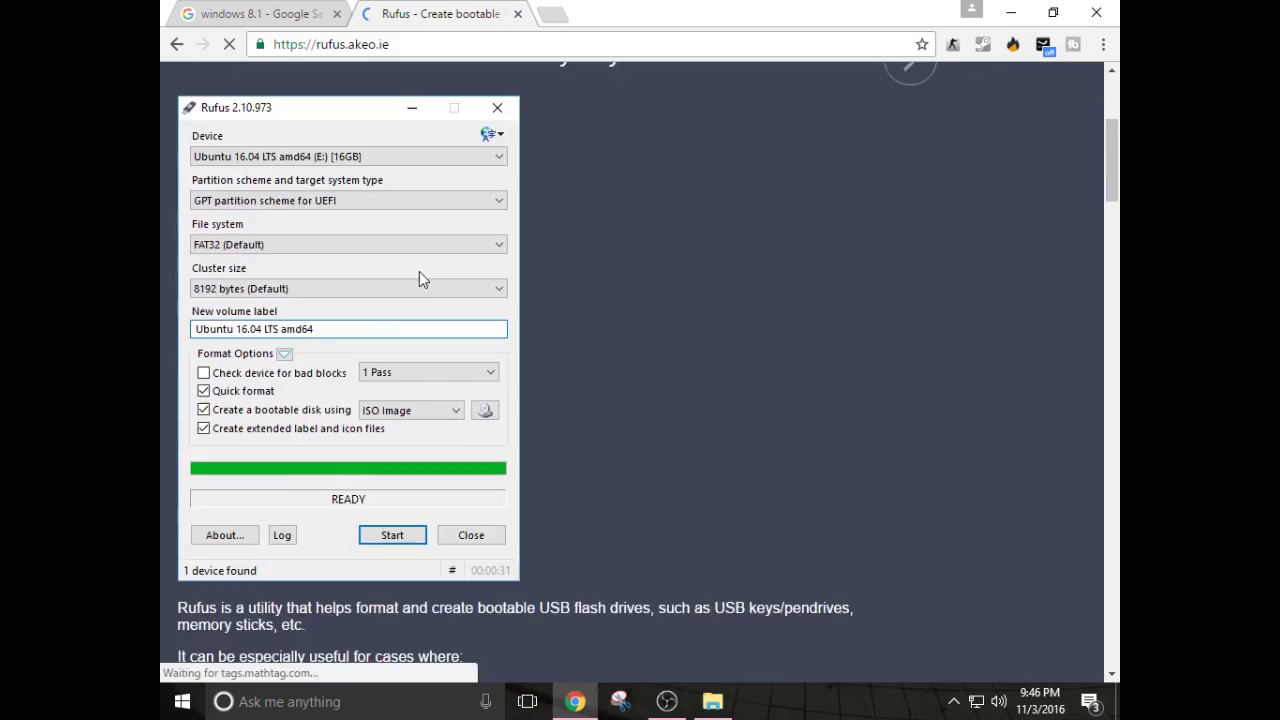
pyautogui.scroll(-5, 390, 378)
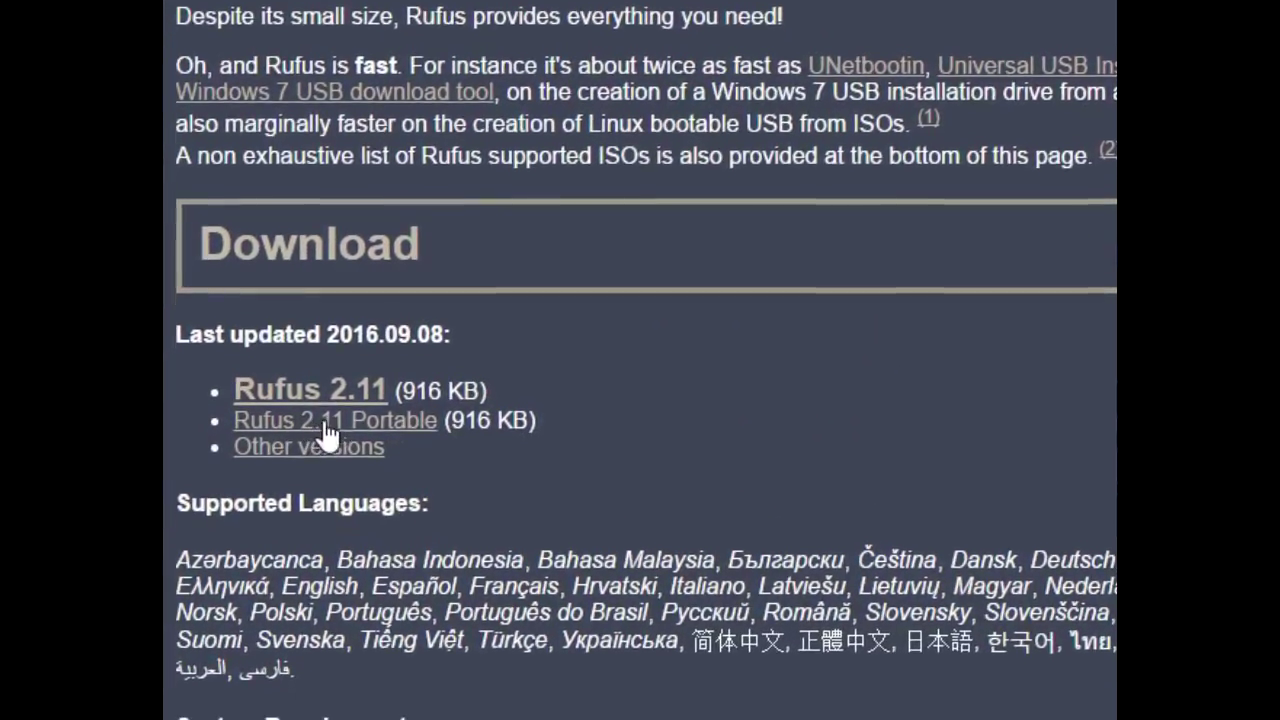
pyautogui.click(356, 395)
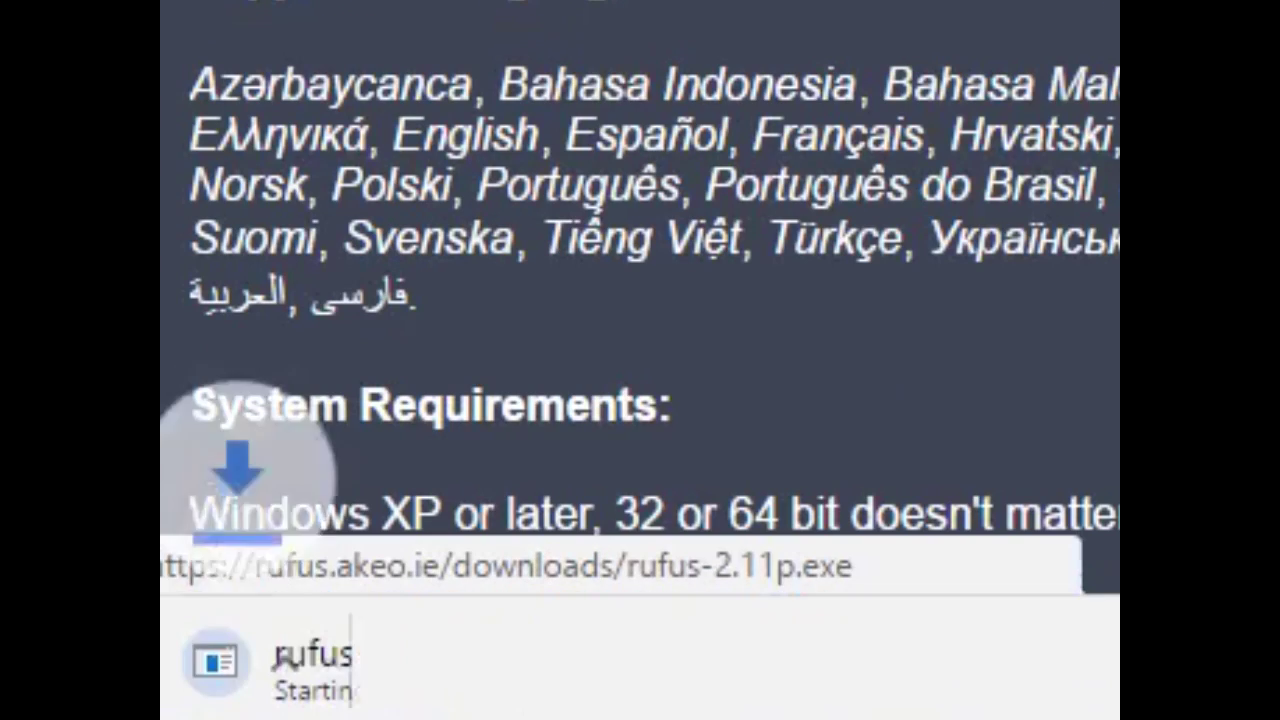
pyautogui.scroll(-4, 800, 143)
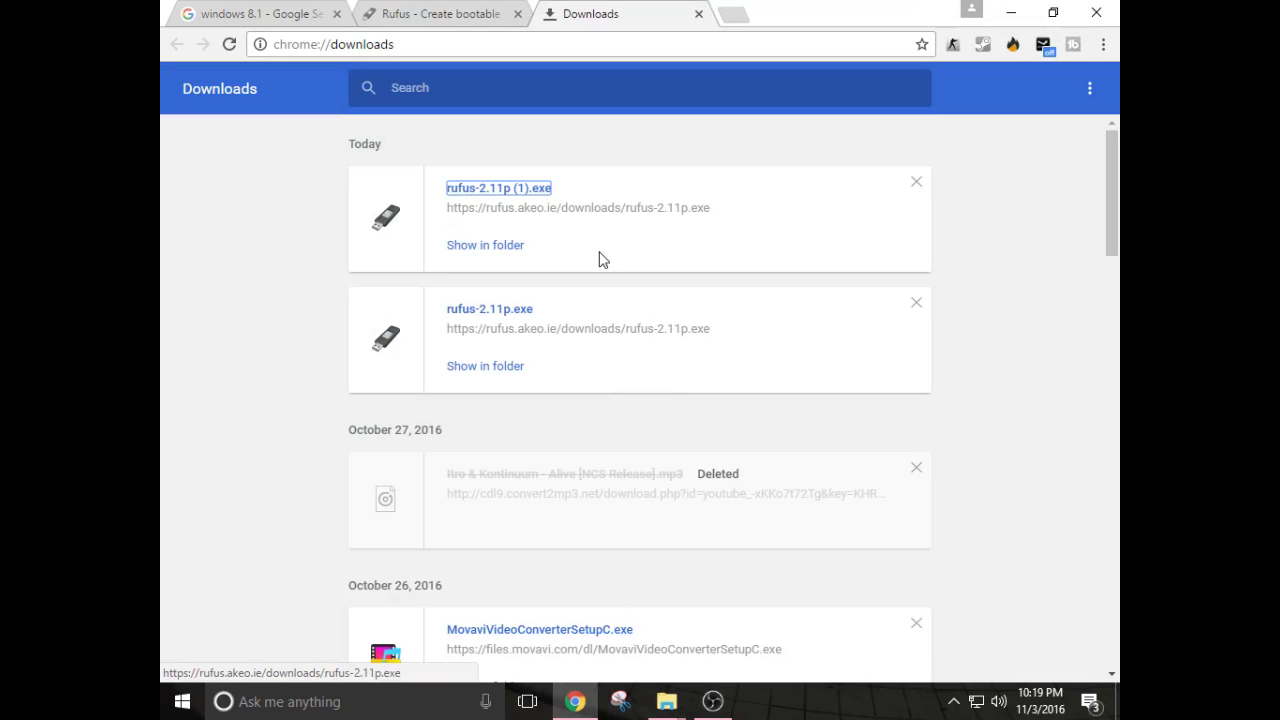
# - Show the download in its folder and run rufus-2.11p (1).exe
pyautogui.click(500, 247)
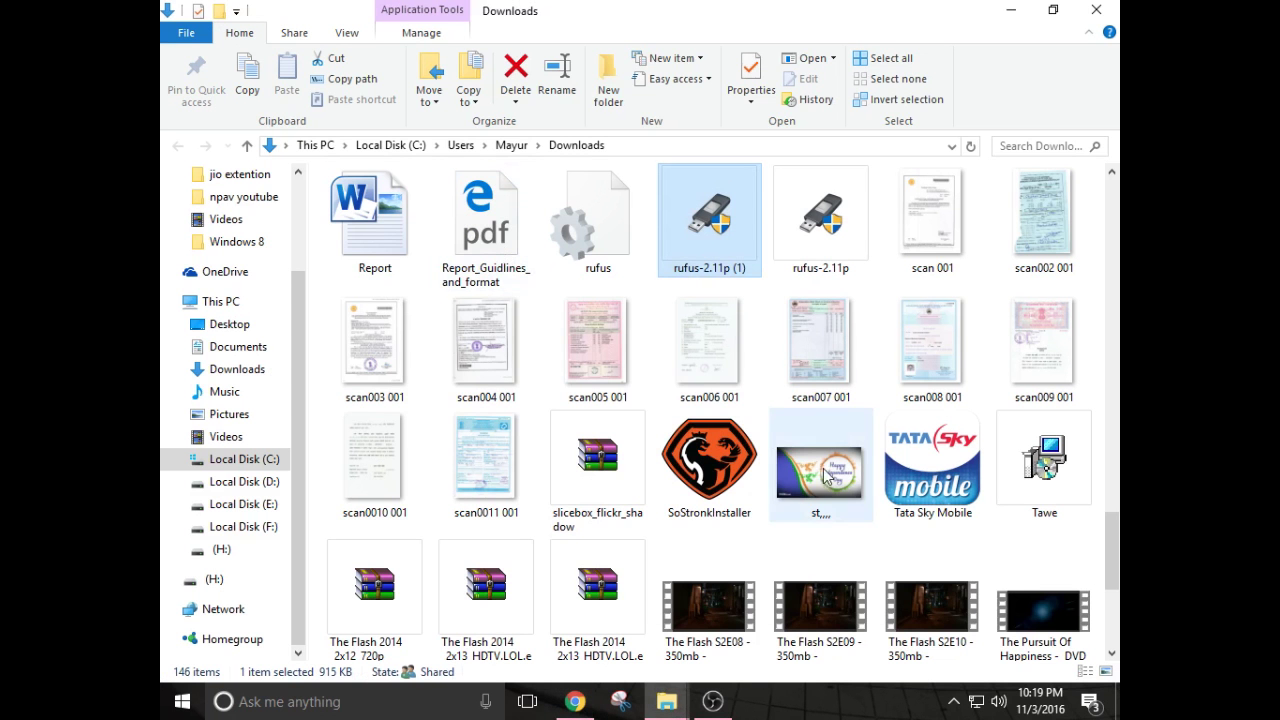
pyautogui.doubleClick(675, 272)
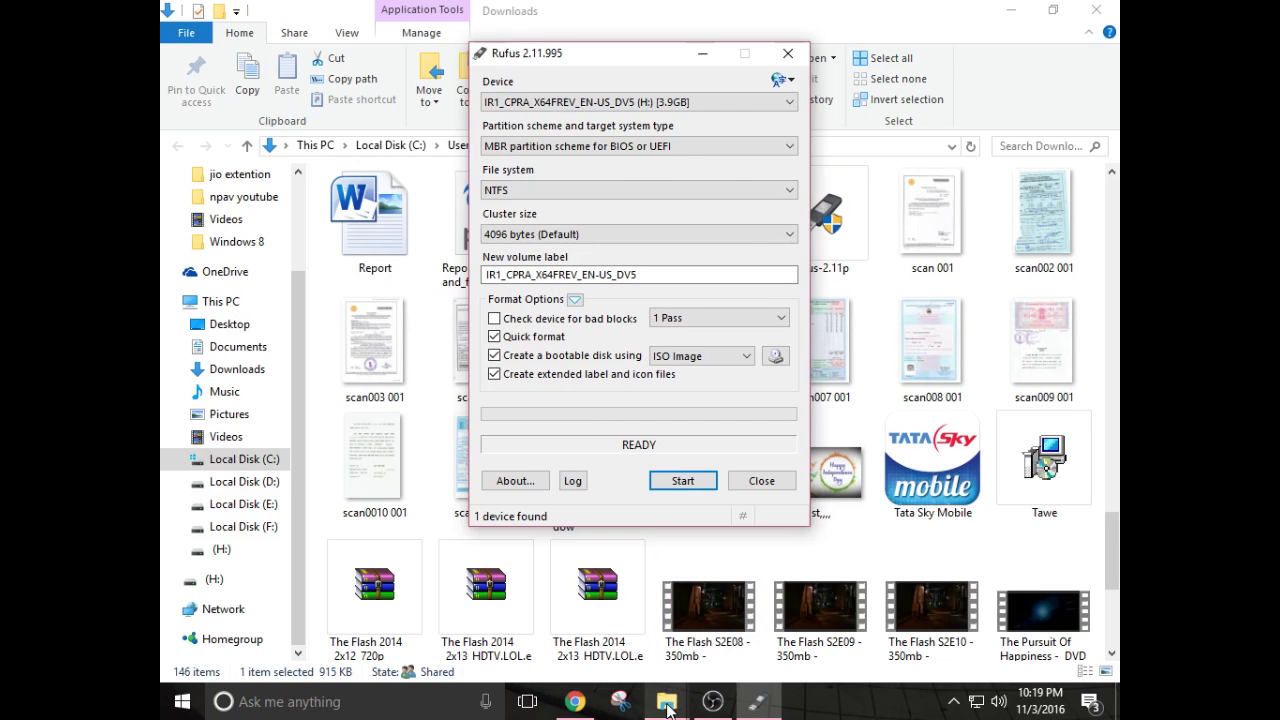
# - Bring up File Explorer and go to This PC to see the drives
pyautogui.click(655, 690)
pyautogui.click(478, 634)
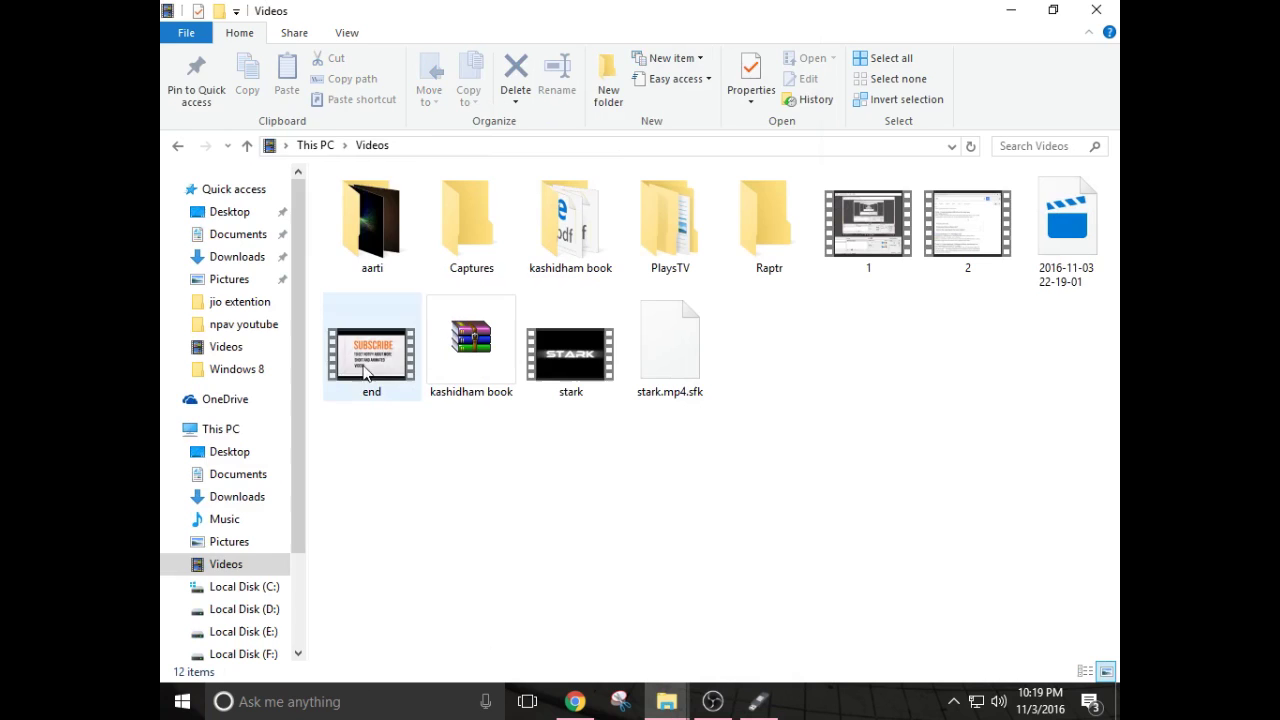
pyautogui.click(211, 431)
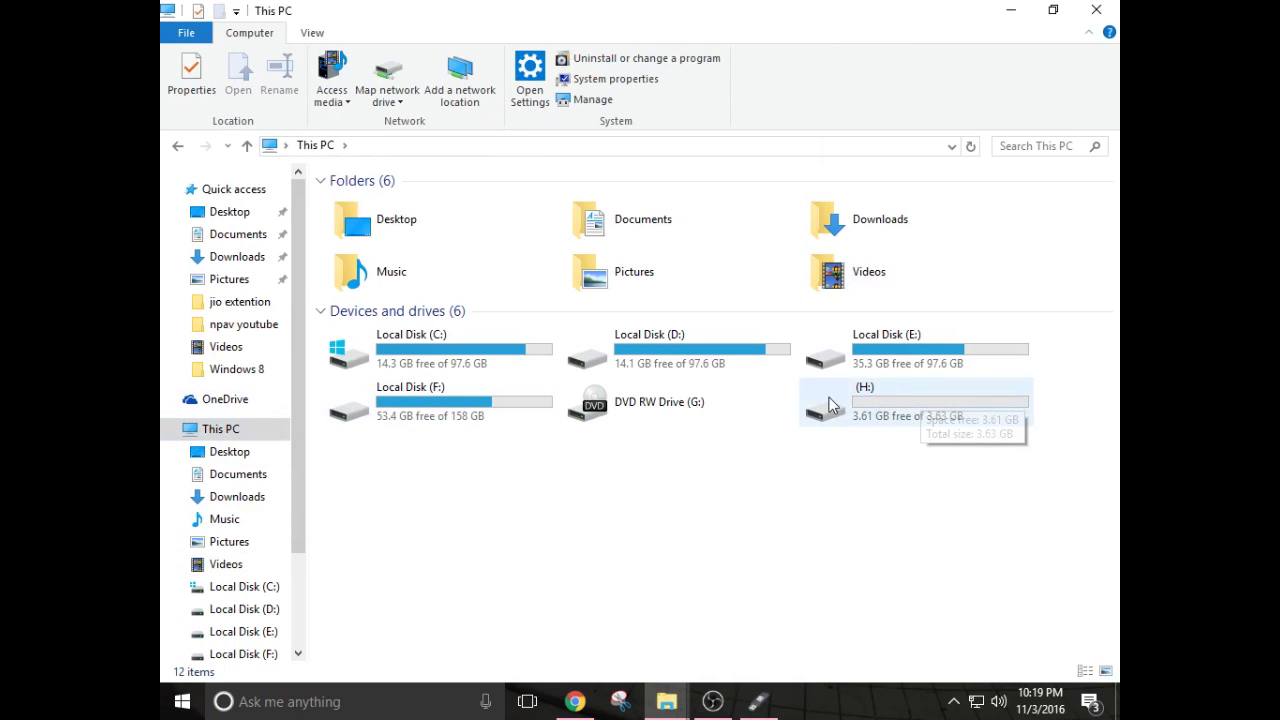
# - Open the Format dialog for the (H:) USB drive, then close it without formatting
pyautogui.rightClick(881, 399)
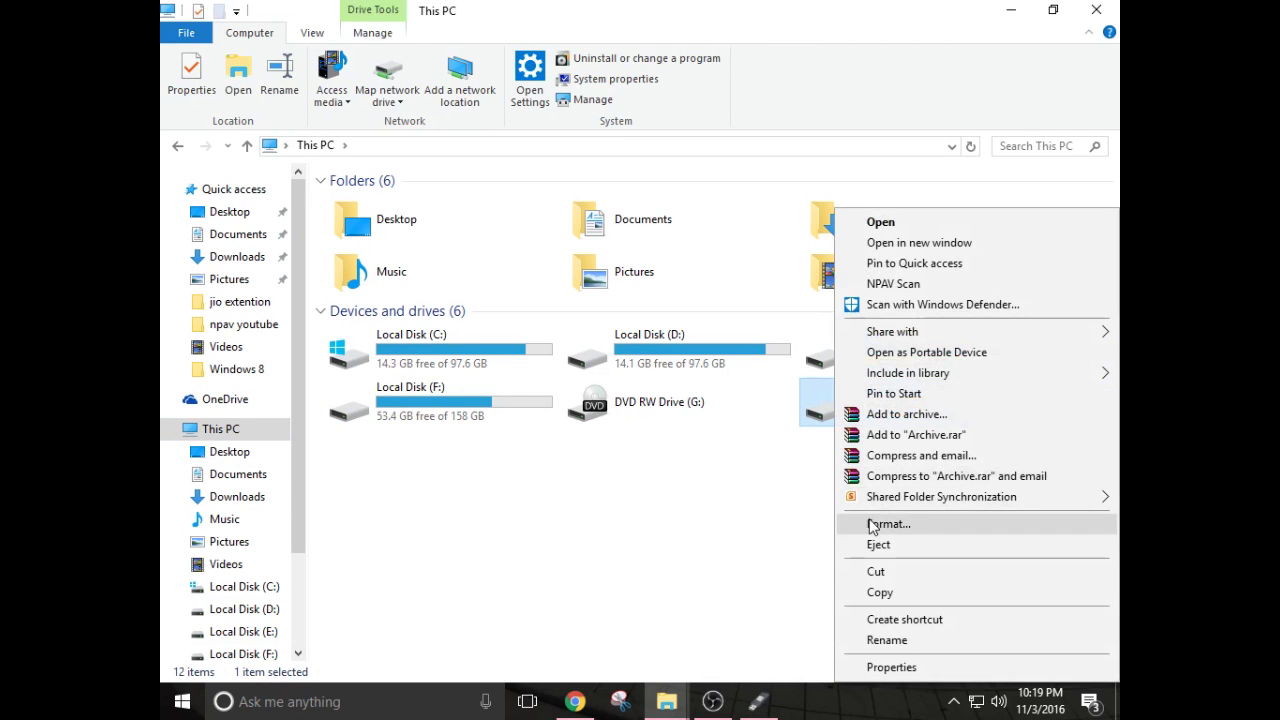
pyautogui.click(880, 522)
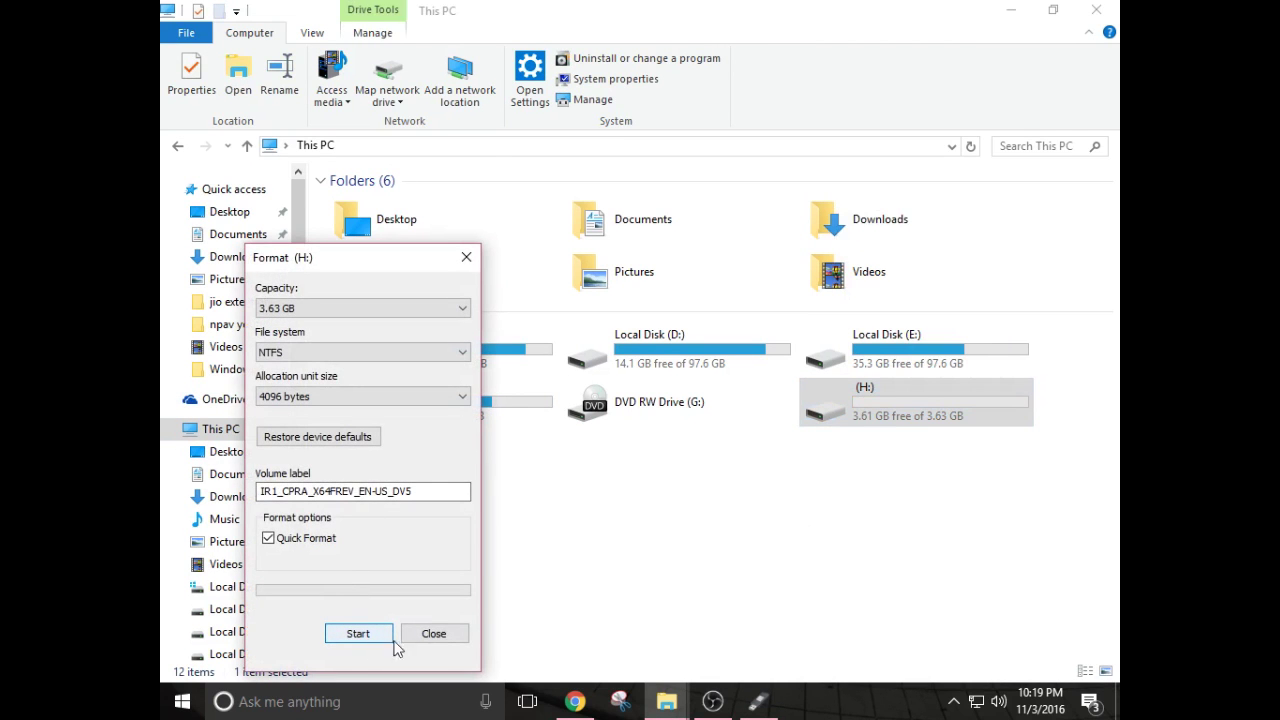
pyautogui.click(440, 636)
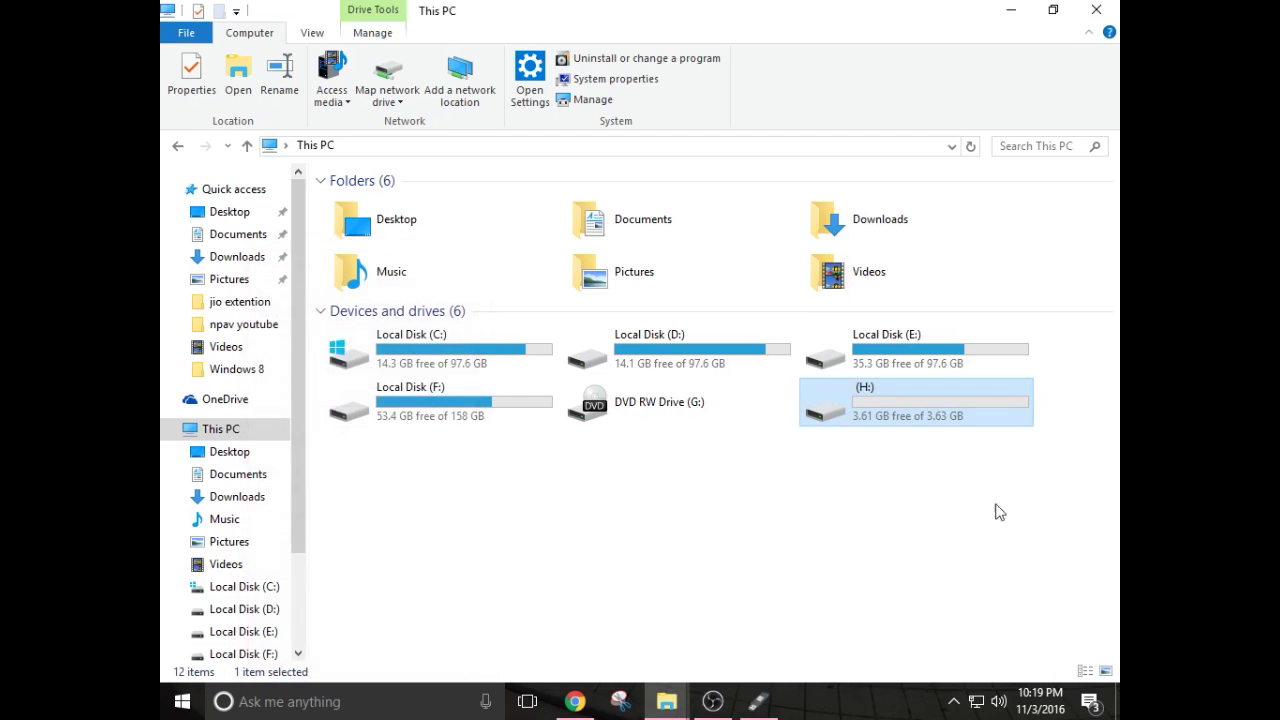
# - Bring the Rufus window back in front of Explorer and the recorder
pyautogui.click(714, 703)
pyautogui.click(752, 704)
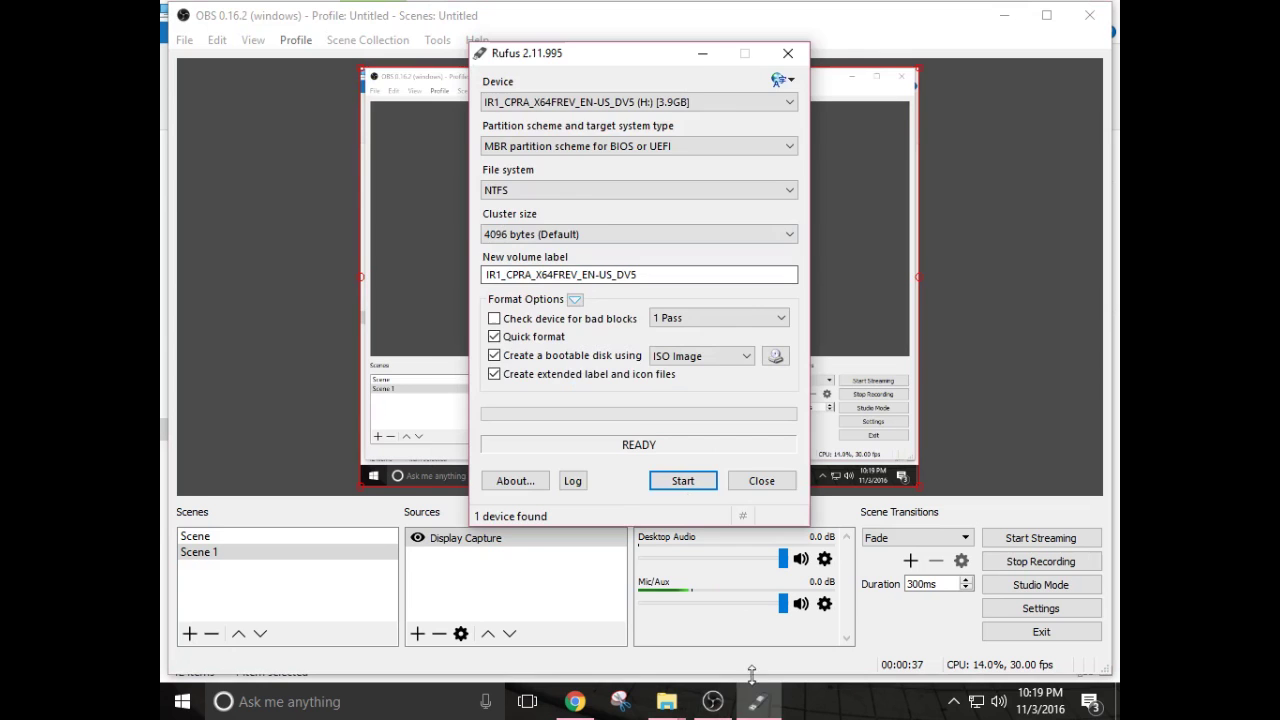
pyautogui.click(716, 705)
pyautogui.click(731, 716)
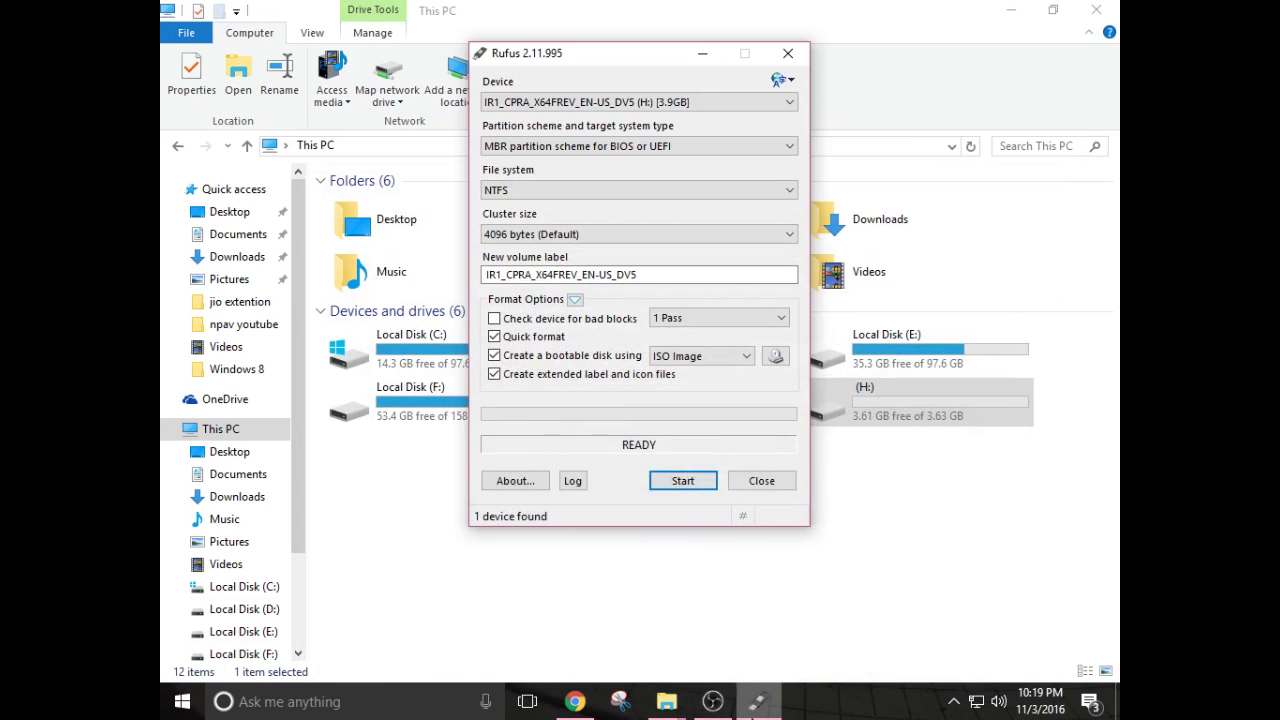
pyautogui.click(757, 703)
pyautogui.click(757, 703)
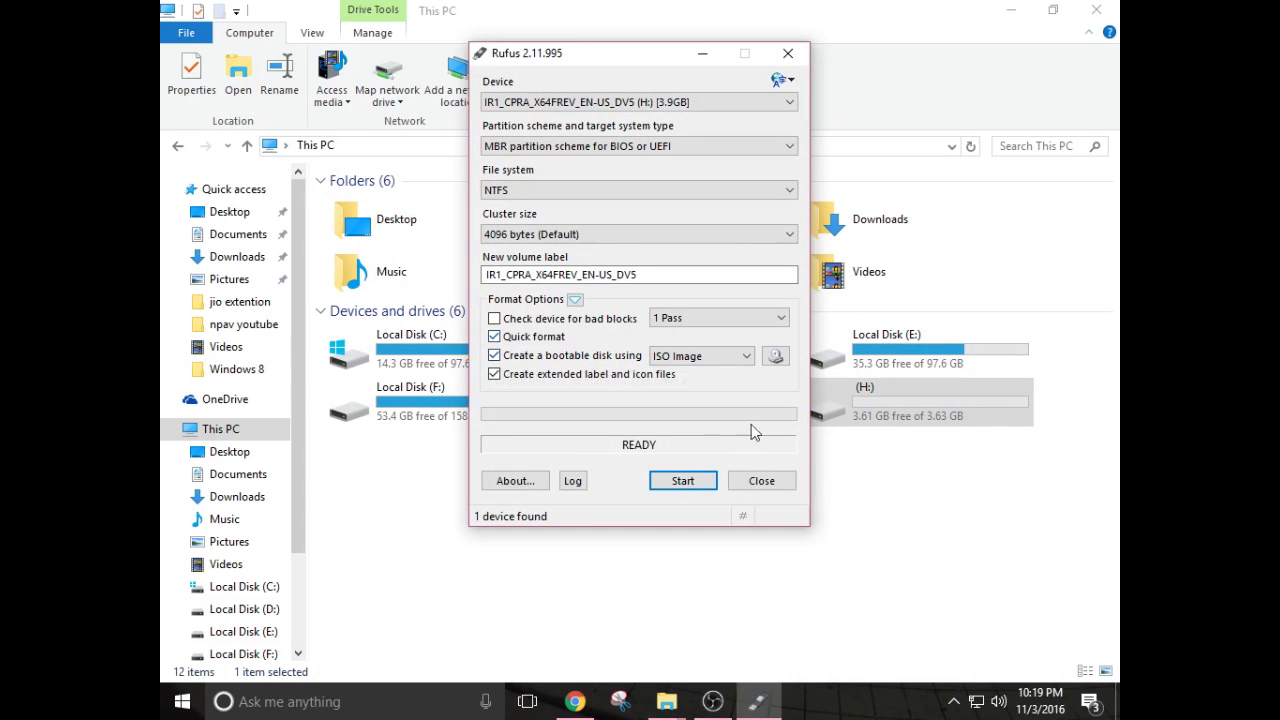
# - Load 'Windows 8.1 Pro VL 64 bit English.iso' as the Rufus boot image
pyautogui.click(776, 358)
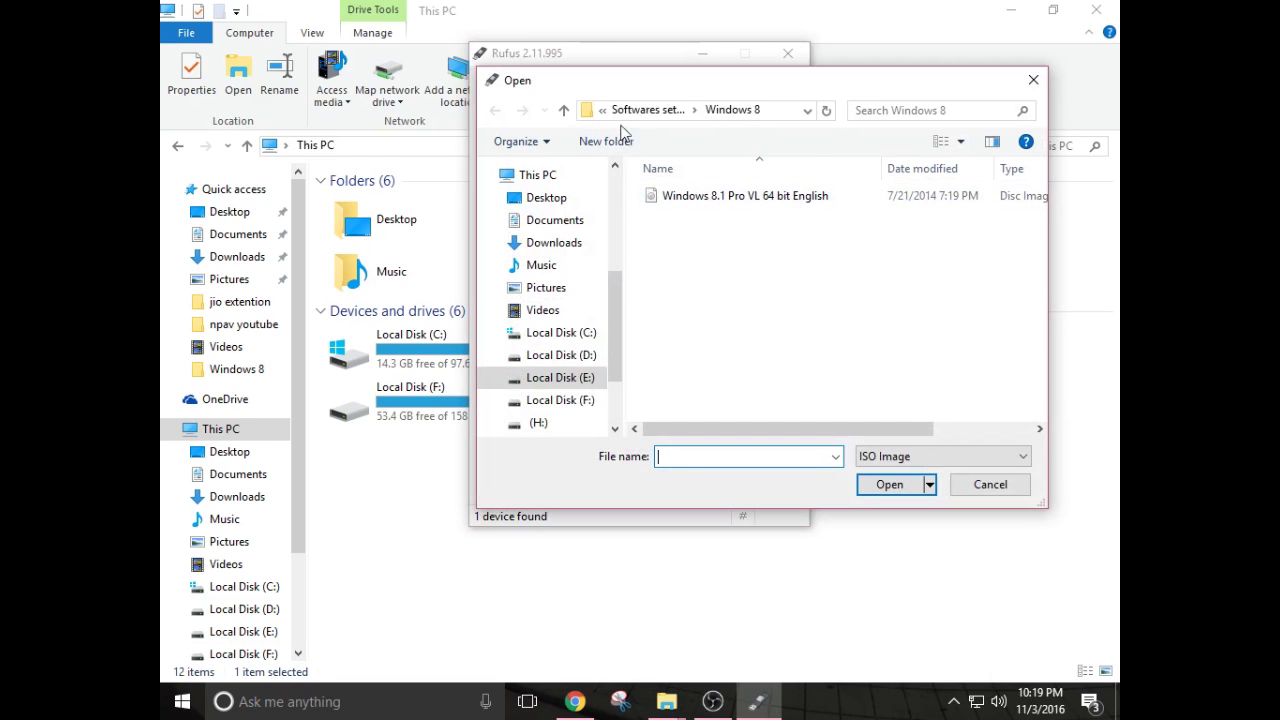
pyautogui.click(763, 195)
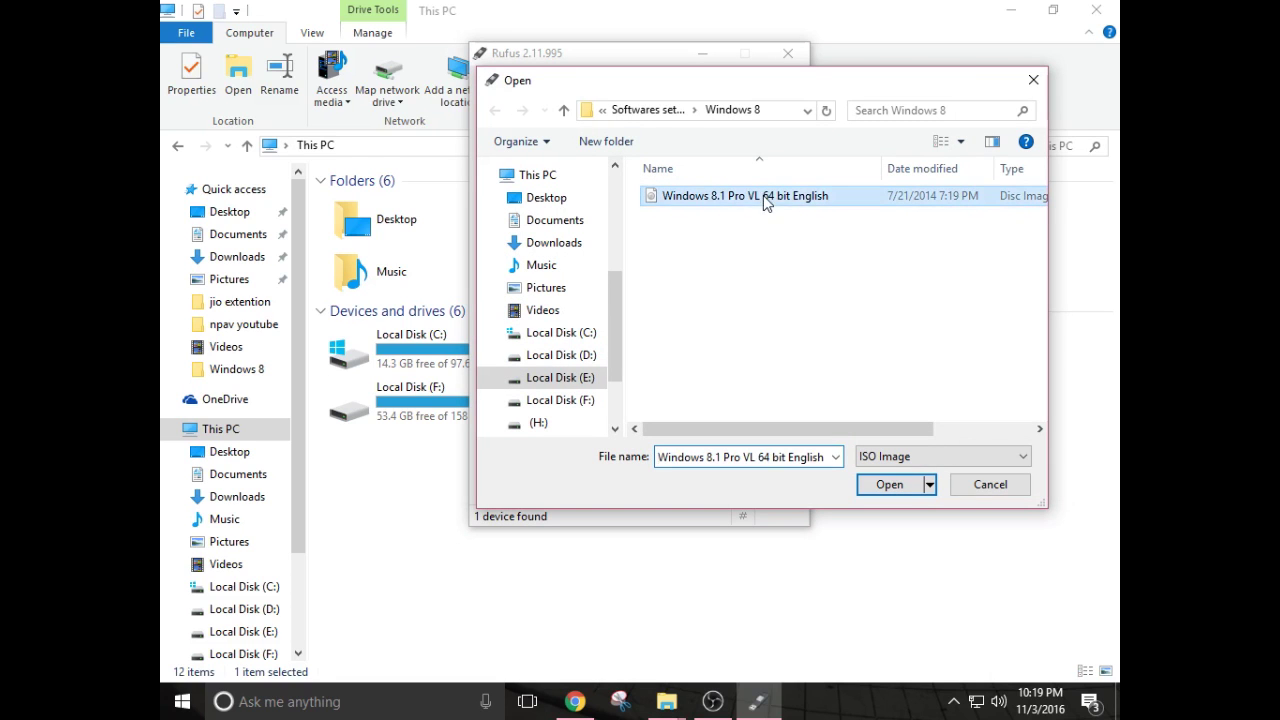
pyautogui.click(895, 488)
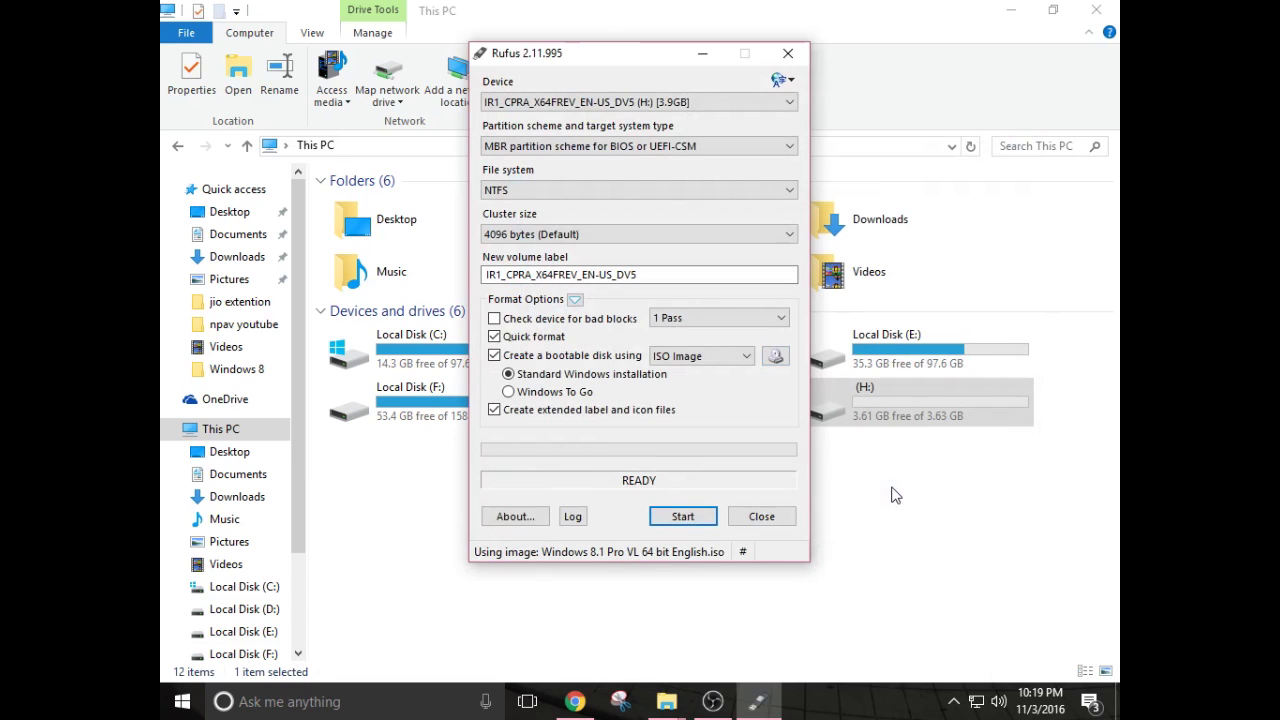
# - Start writing to the (H:) drive, accepting that all its data will be erased
pyautogui.click(693, 518)
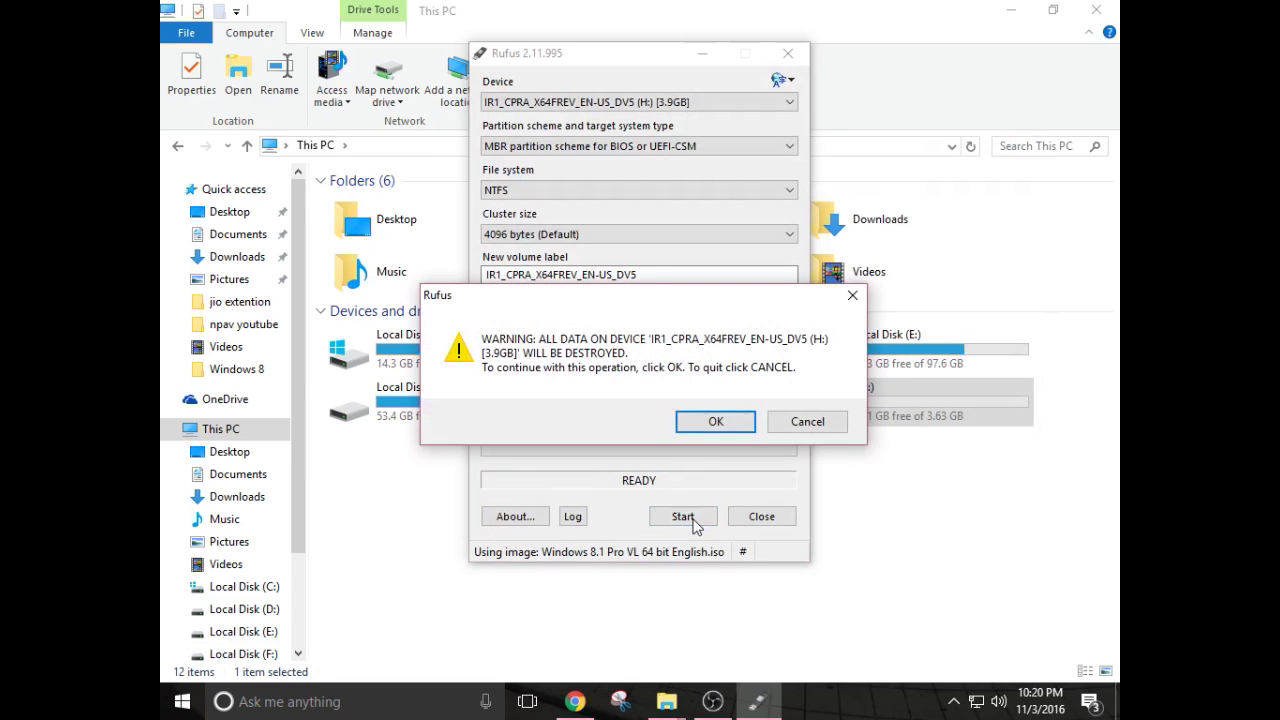
pyautogui.click(712, 422)
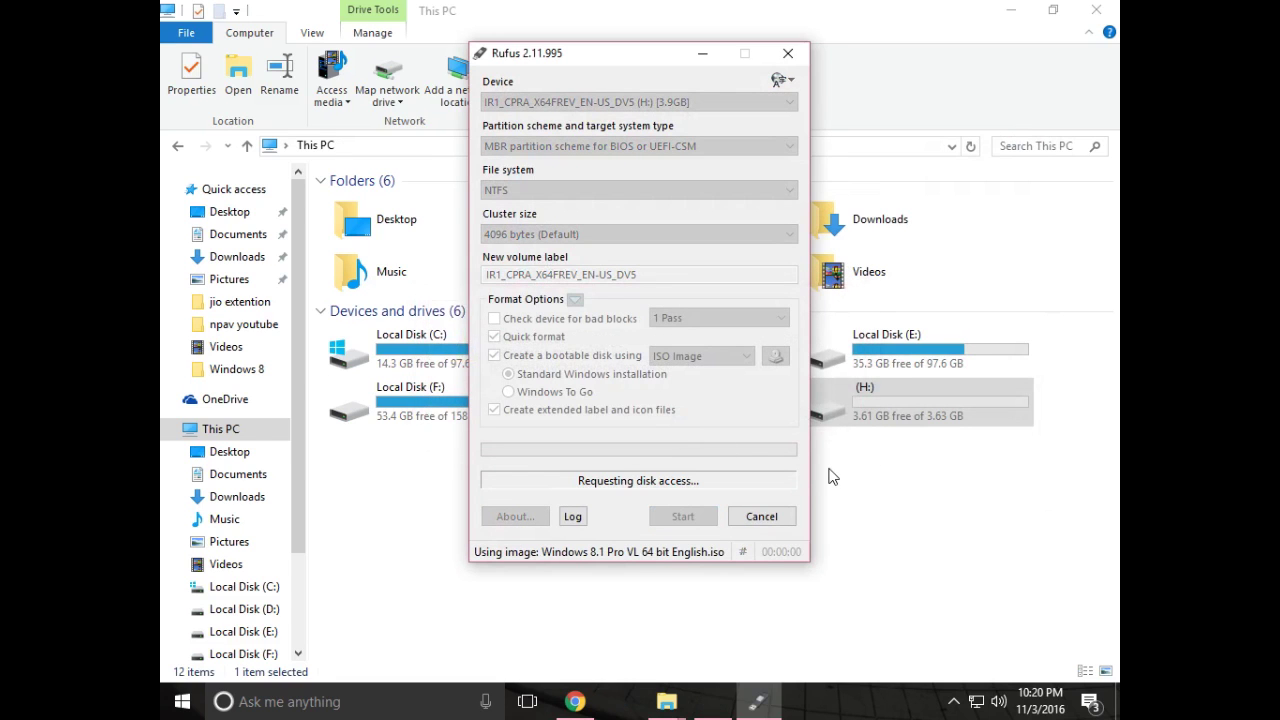